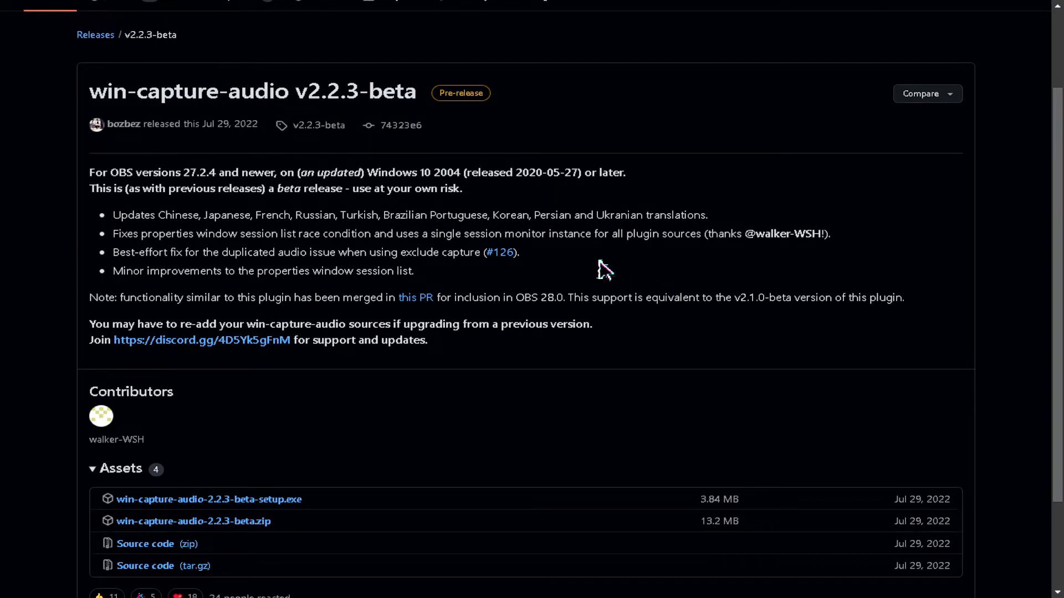
Download win-capture-audio-2.2.3-beta-setup.exe from the release assets and save it to the chosen folder
scroll(604, 270, "up", 2)
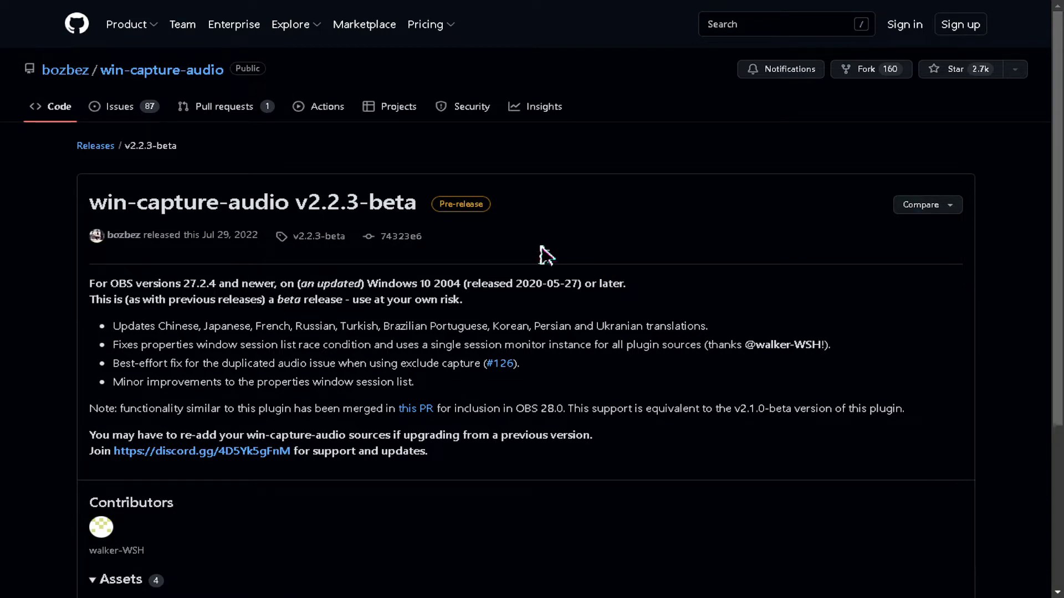
scroll(542, 253, "down", 4)
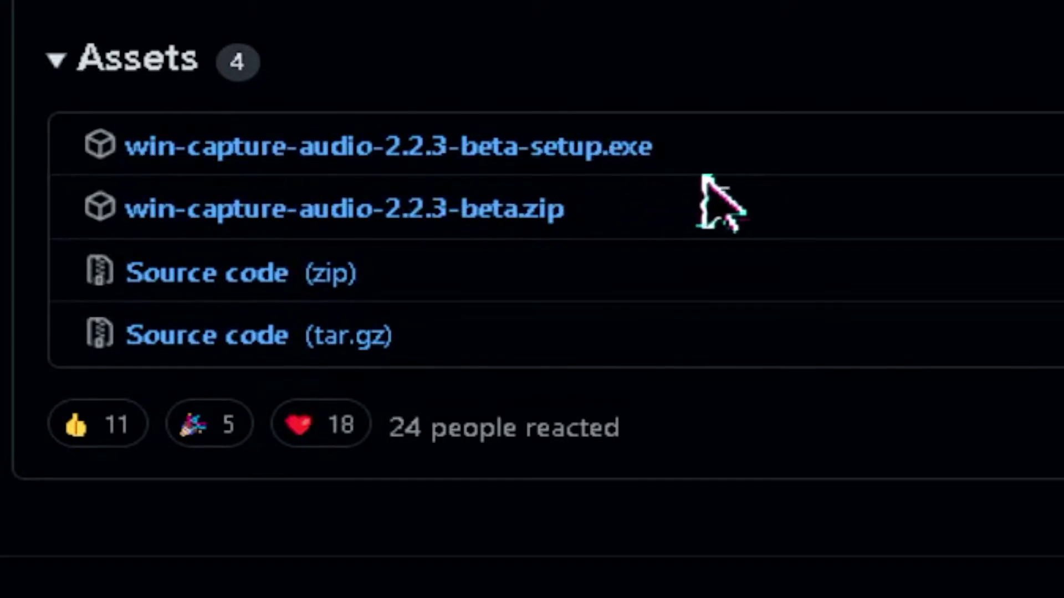
left_click(607, 141)
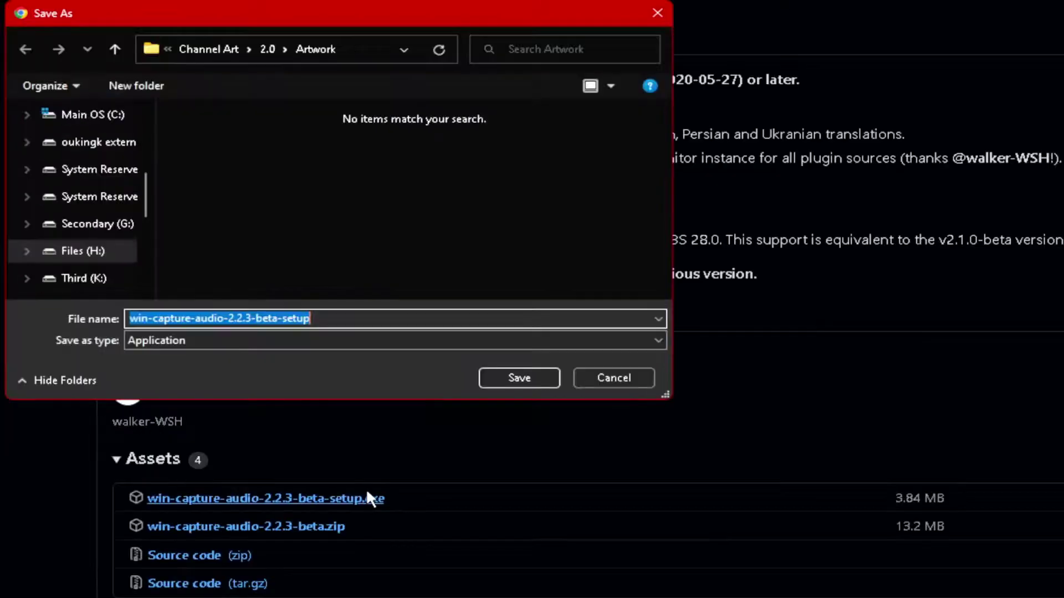
left_click(214, 52)
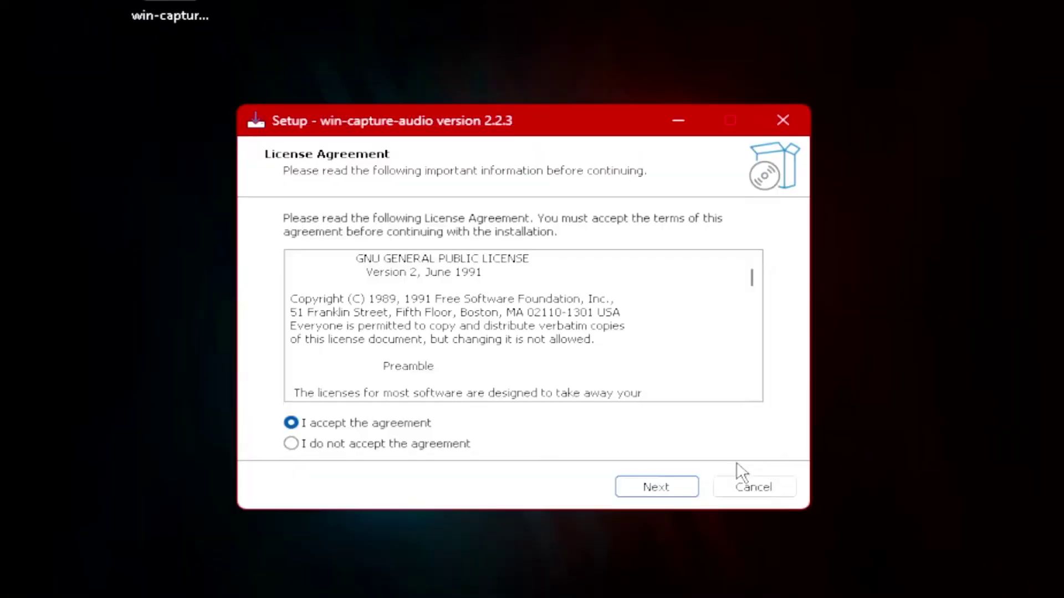
Accept the license and start installing win-capture-audio 2.2.3
left_click(673, 491)
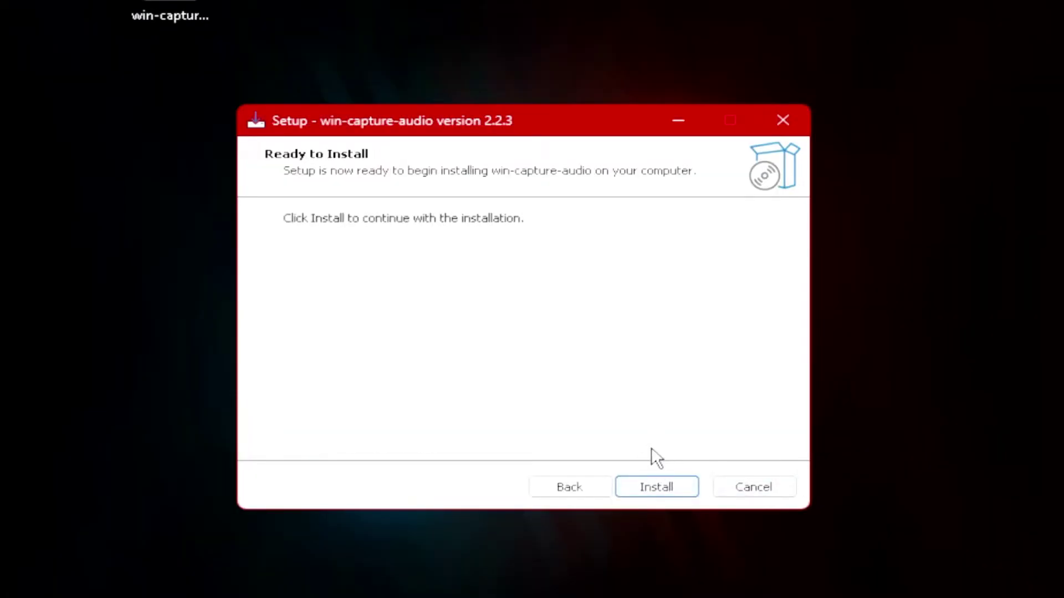
left_click(665, 484)
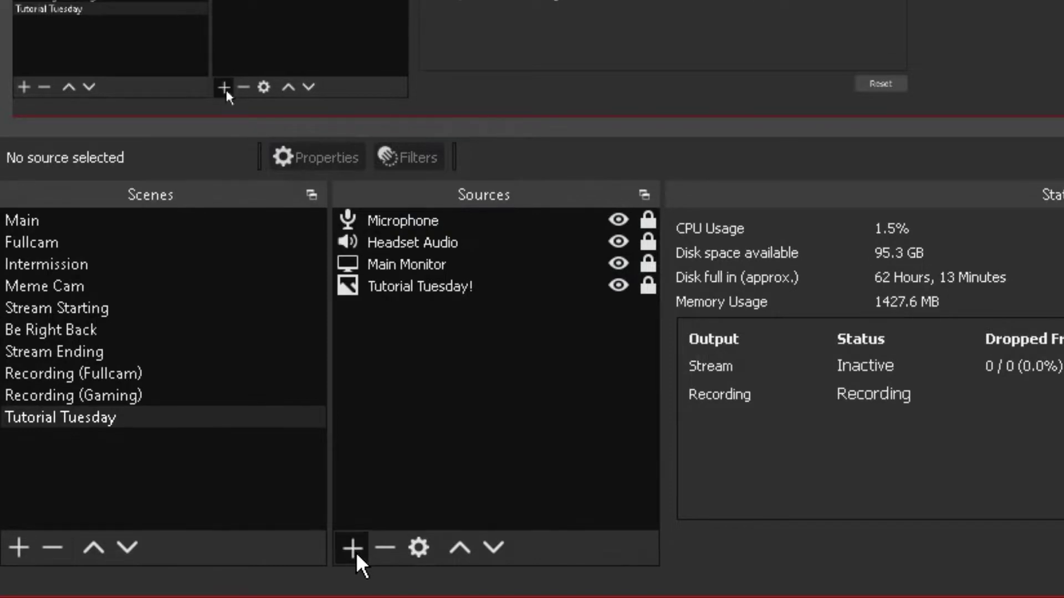
left_click(355, 552)
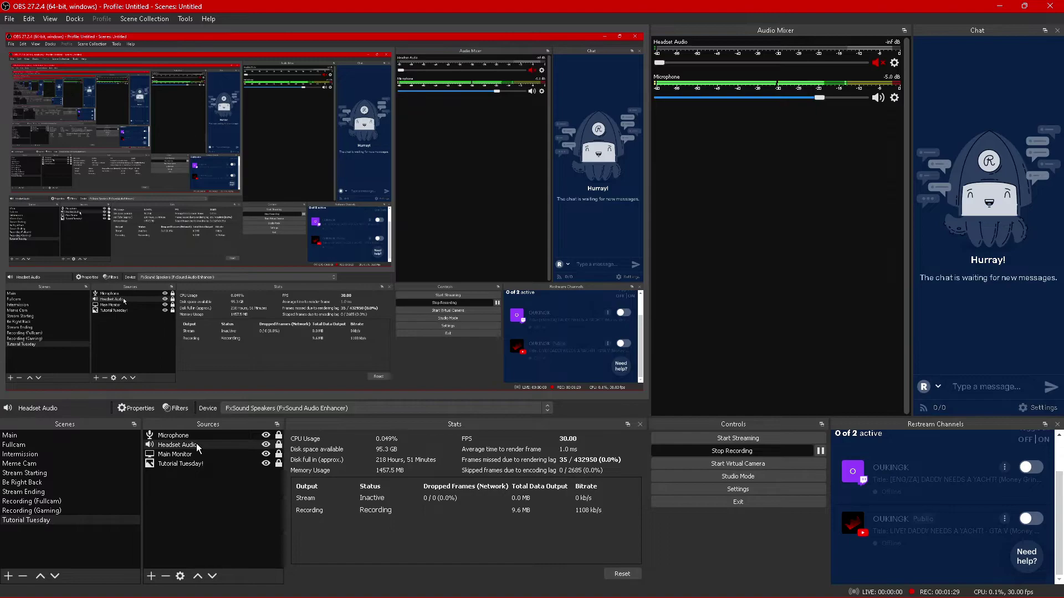
Drop Headset Audio from Sources and keep Desktop Audio and Desktop Audio 2 set to Disabled
left_click(230, 492)
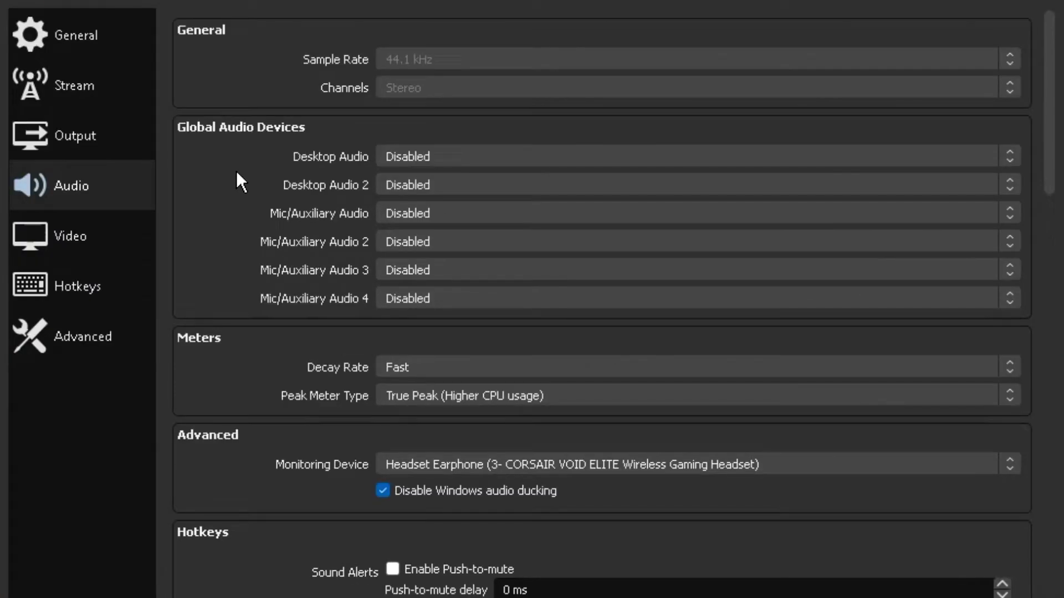
left_click(465, 153)
left_click(460, 156)
left_click(468, 185)
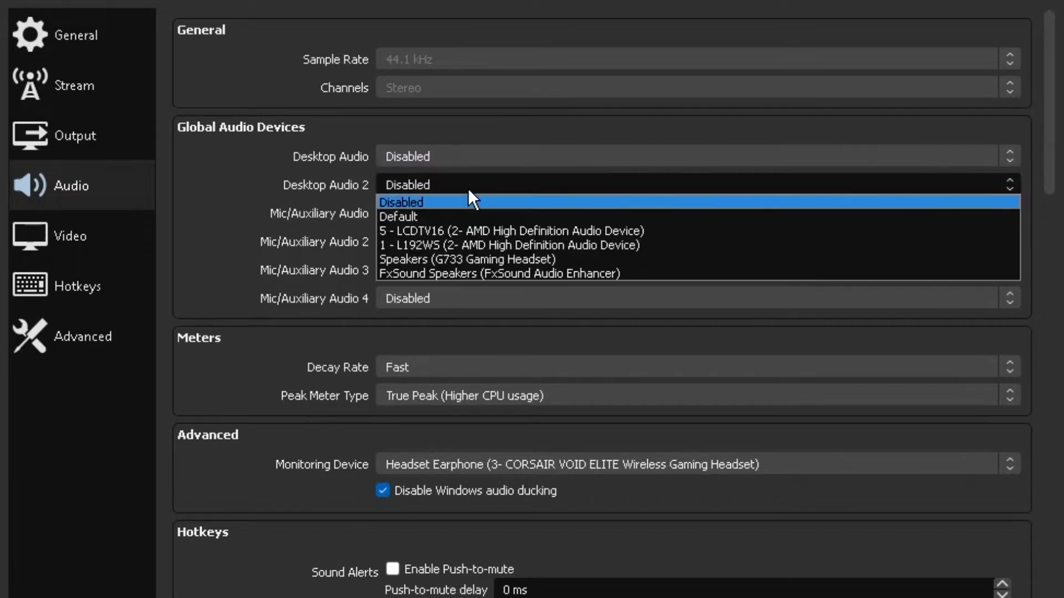
left_click(468, 190)
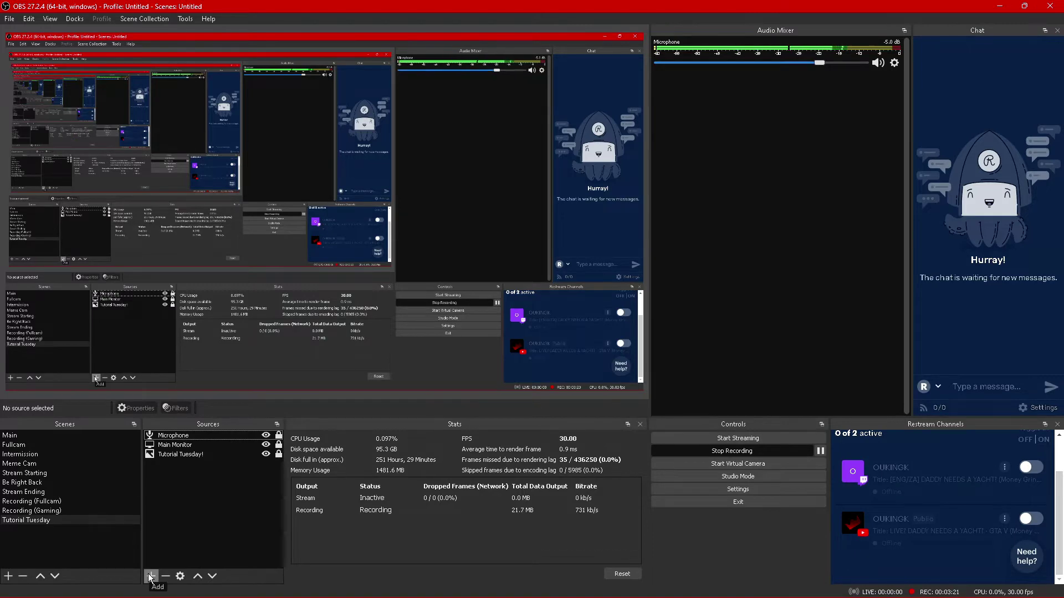
left_click(150, 578)
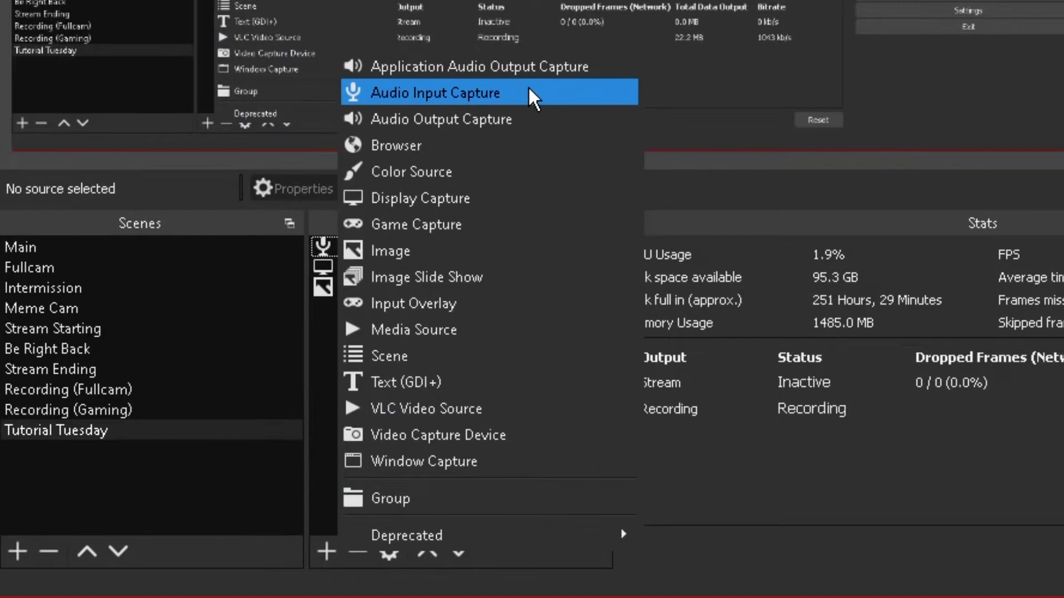
left_click(533, 93)
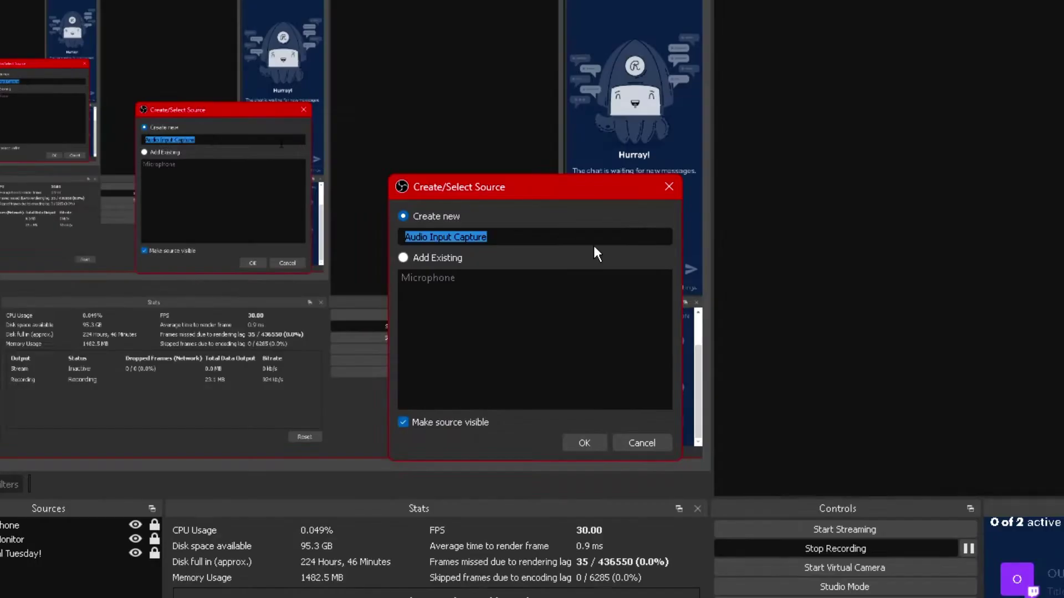
left_click(584, 442)
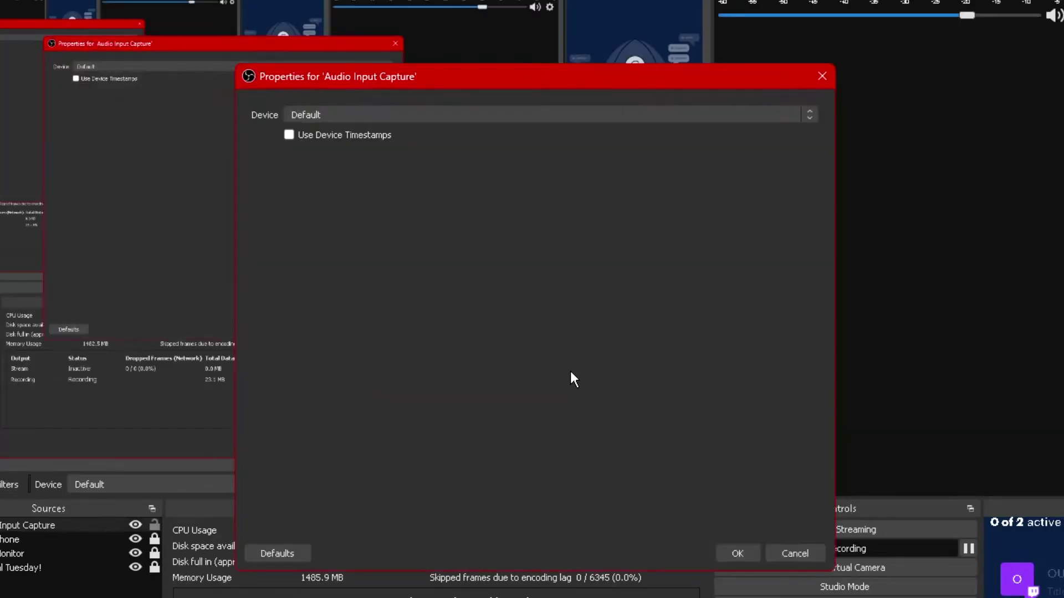
left_click(520, 114)
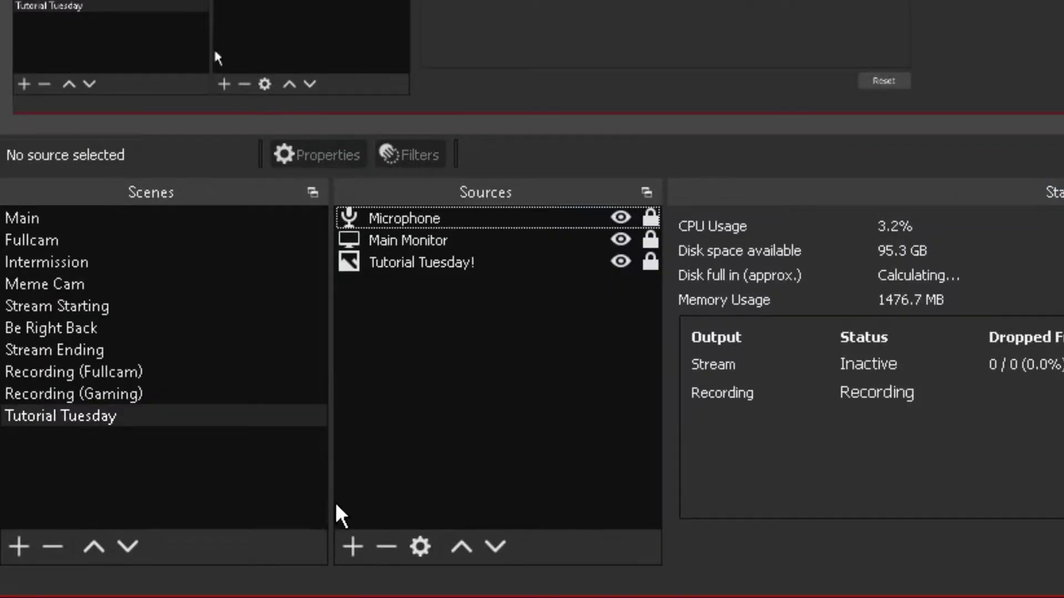
Add an Application Audio Output Capture source named 'GTA V'
left_click(352, 547)
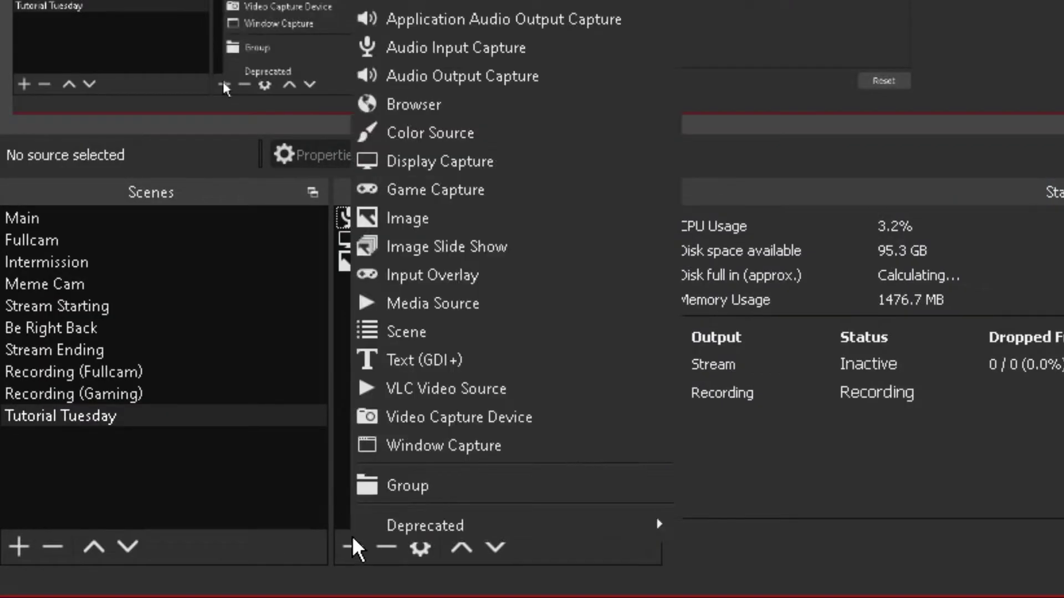
left_click(633, 12)
left_click(560, 160)
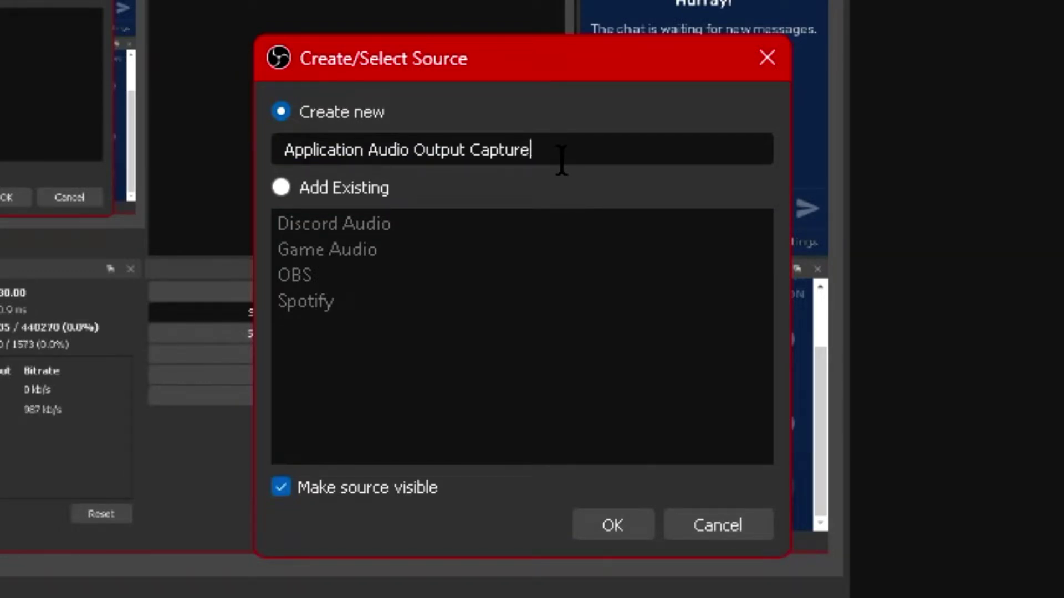
triple_click(582, 157)
type("GTA V")
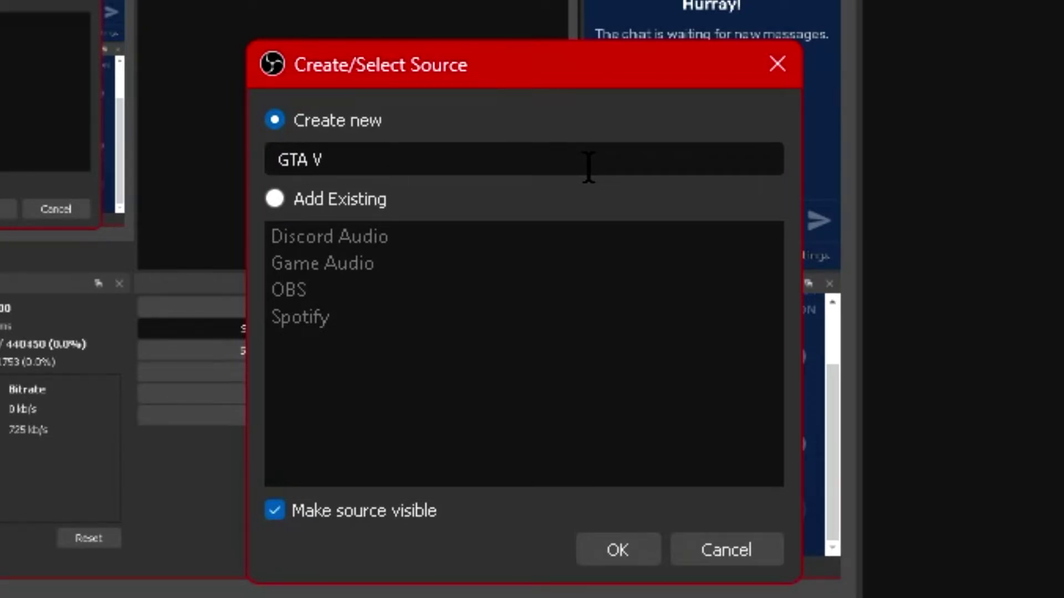
left_click(620, 545)
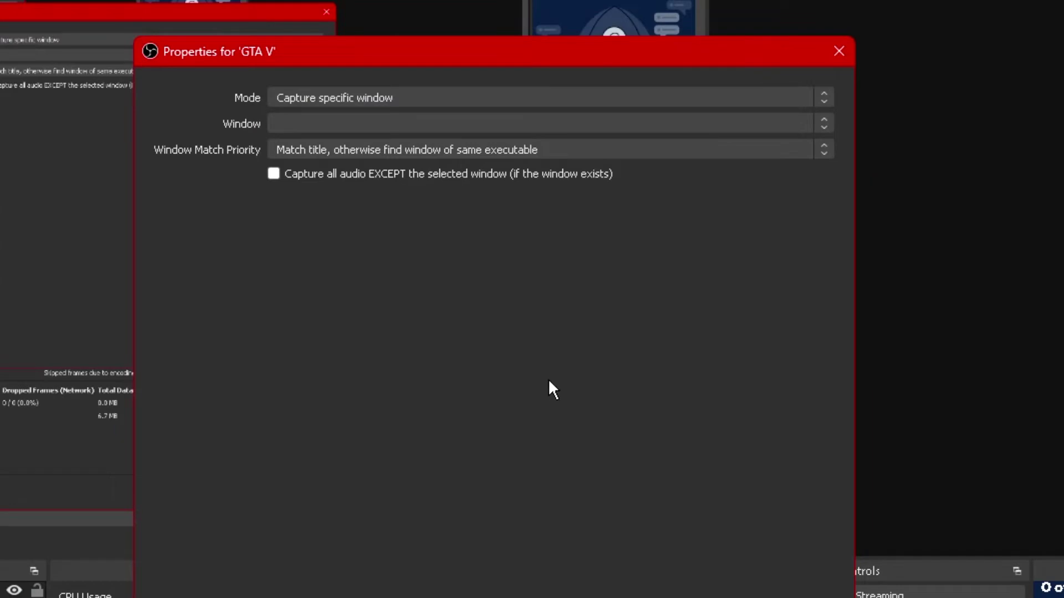
Keep GTA V's Mode on Capture specific window and list the running windows
left_click(453, 99)
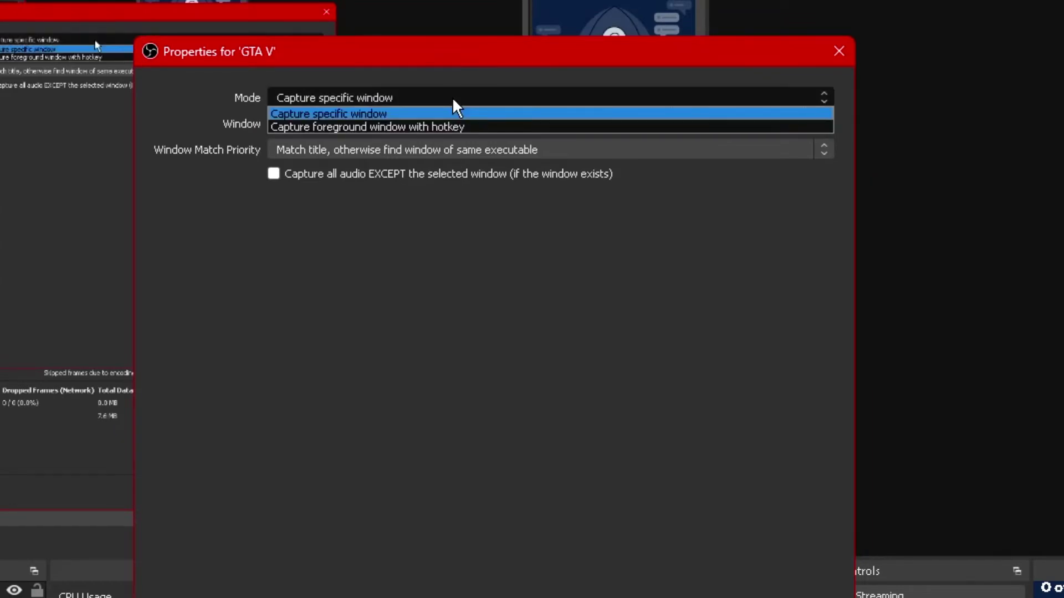
left_click(494, 113)
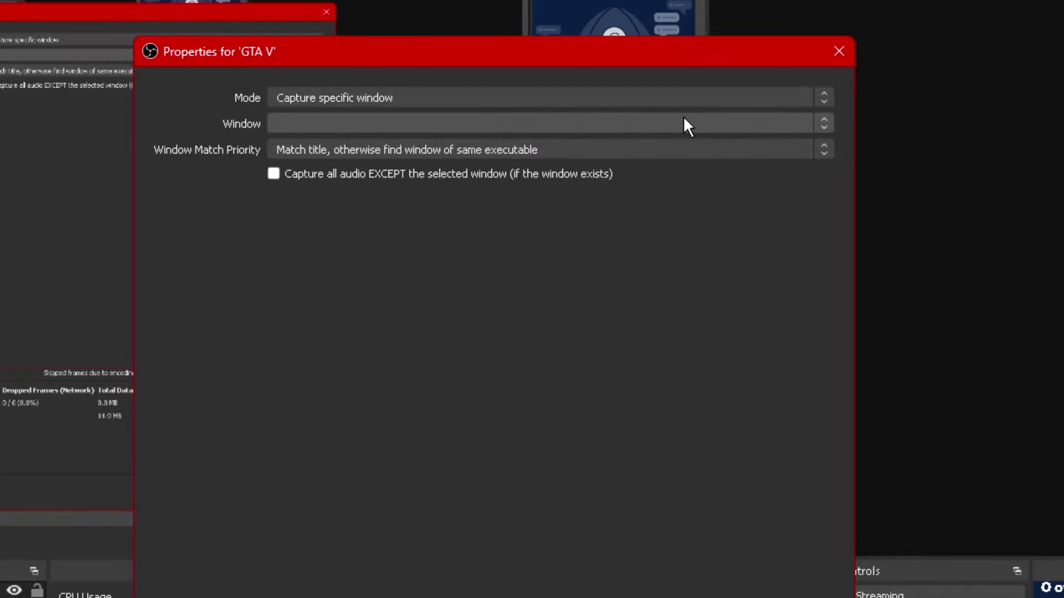
left_click(409, 122)
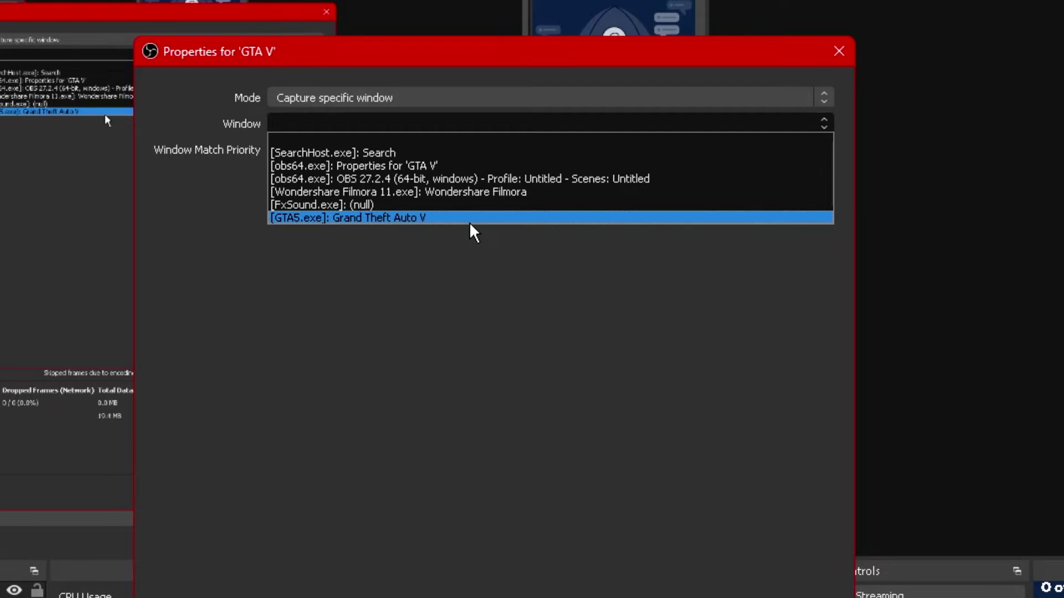
Set Window to [GTA5.exe]: Grand Theft Auto V, keep title-then-executable matching, and save
left_click(506, 217)
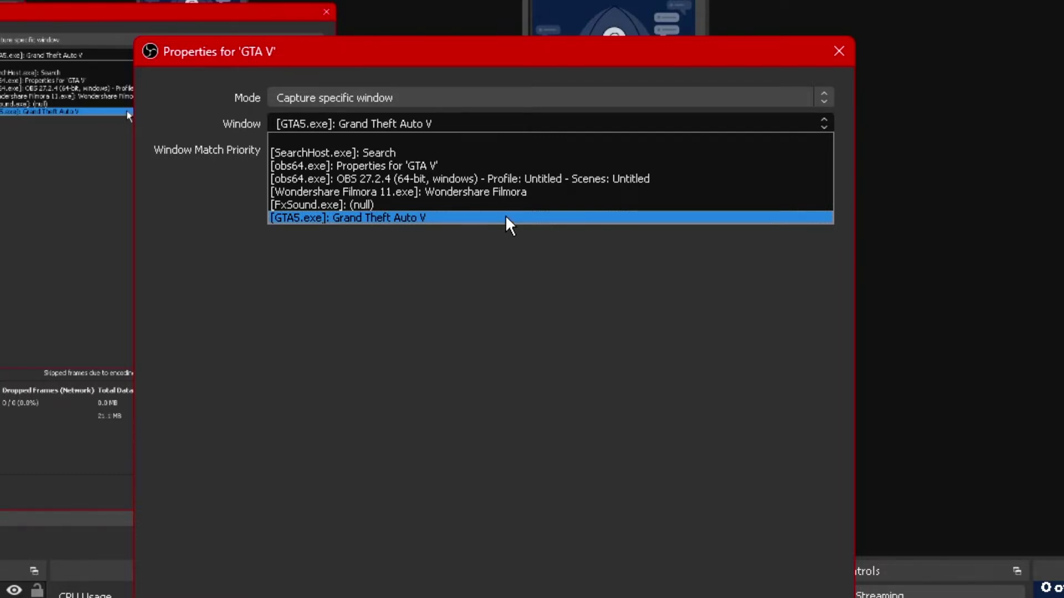
left_click(505, 218)
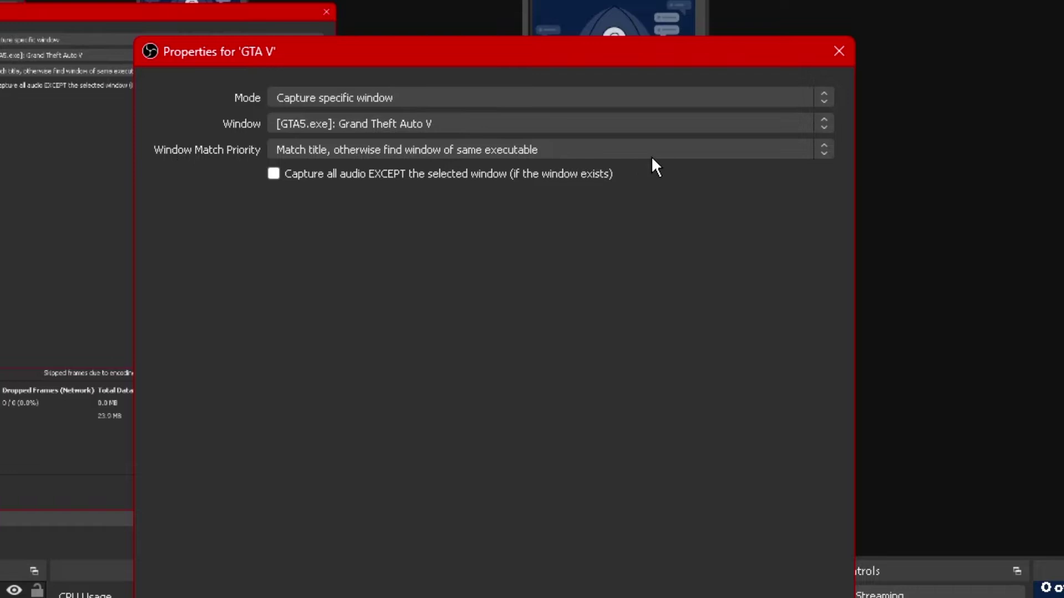
left_click(632, 150)
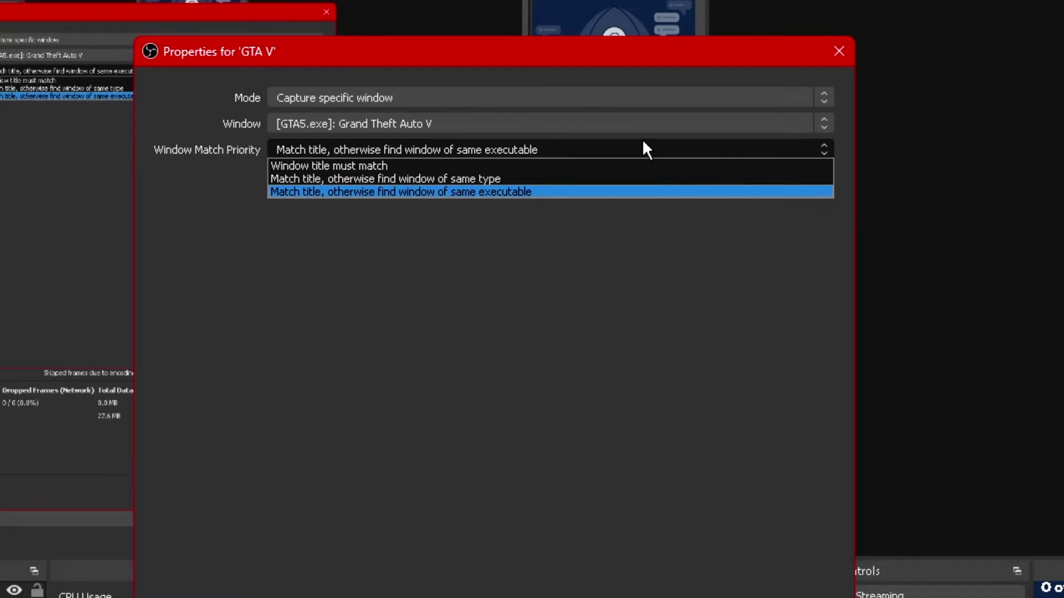
left_click(643, 143)
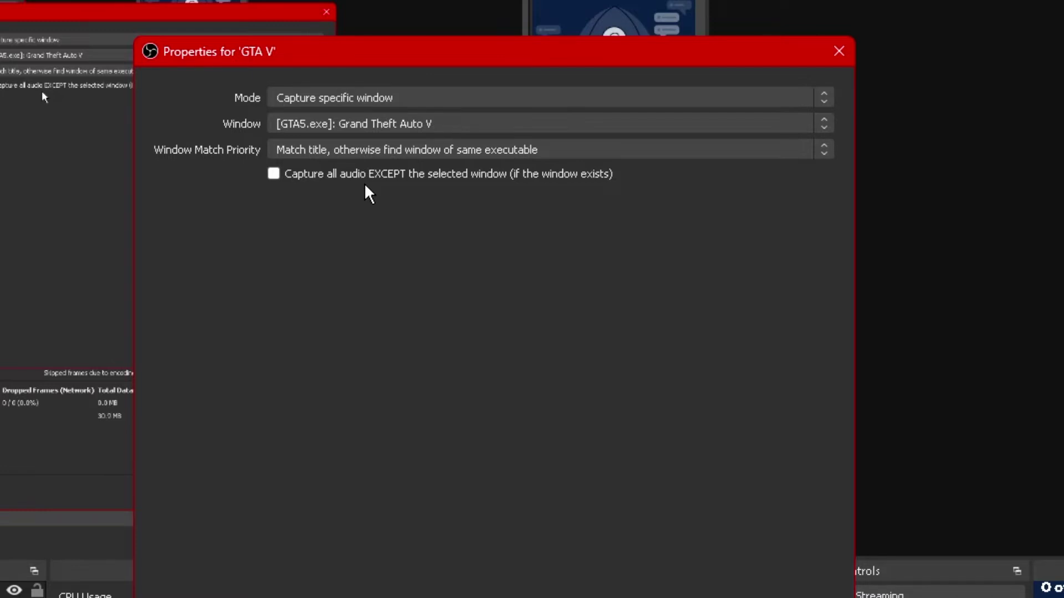
left_click(467, 121)
left_click(470, 123)
left_click(273, 174)
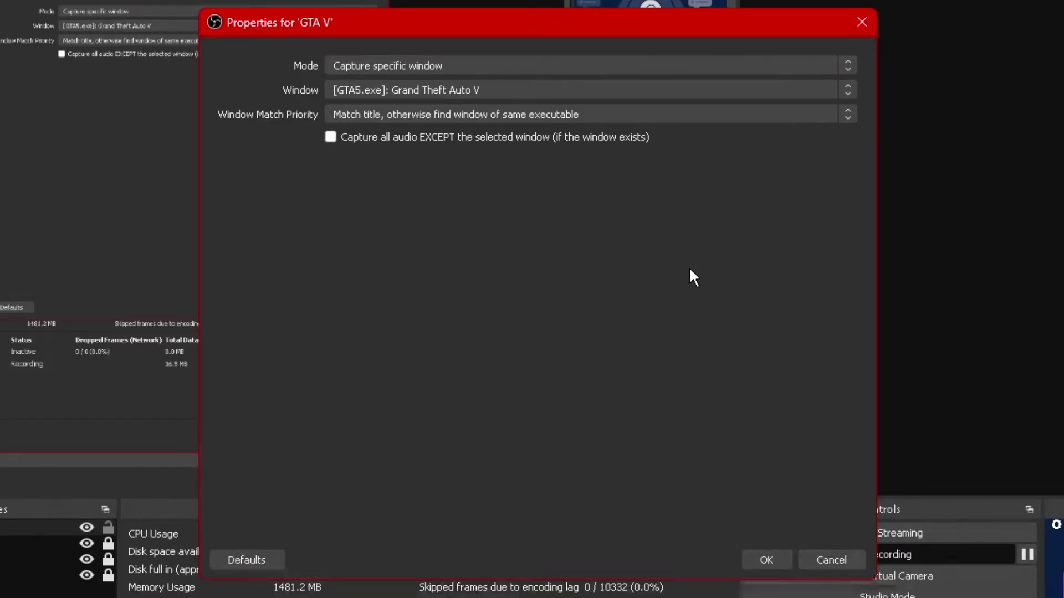
left_click(770, 562)
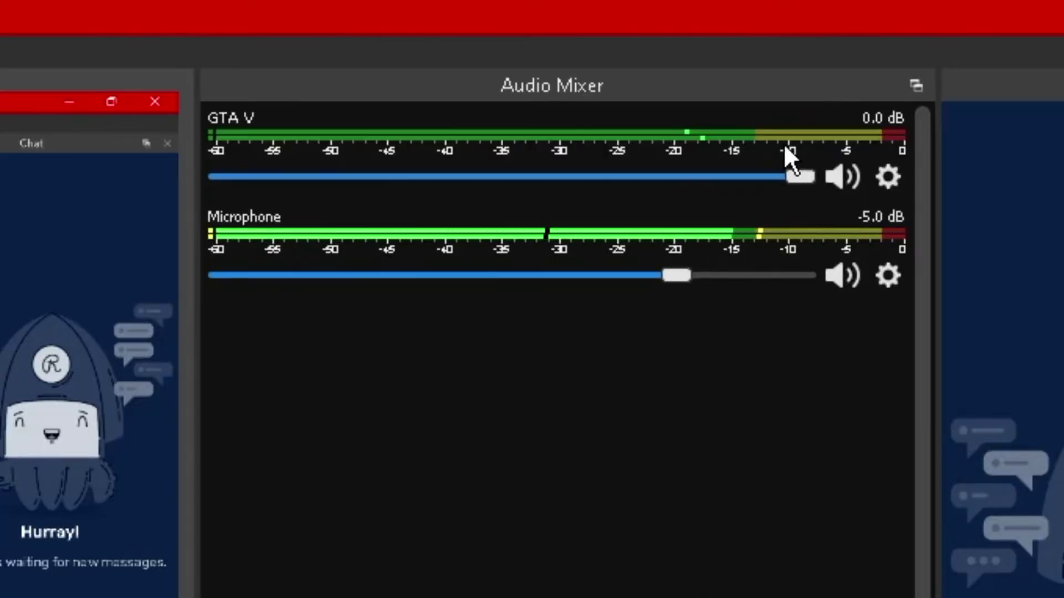
Drag the GTA V mixer fader down to -13.5 dB
left_click_drag(809, 177, 607, 192)
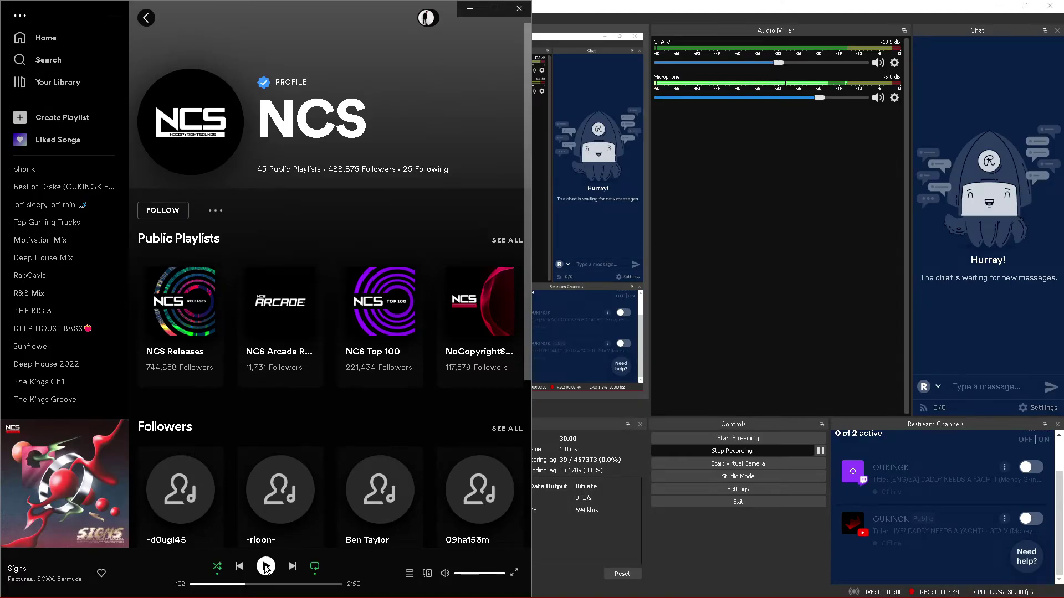
Change the GTA V capture's Window to [Spotify.exe]: Spotify Premium from its mixer properties
left_click(803, 290)
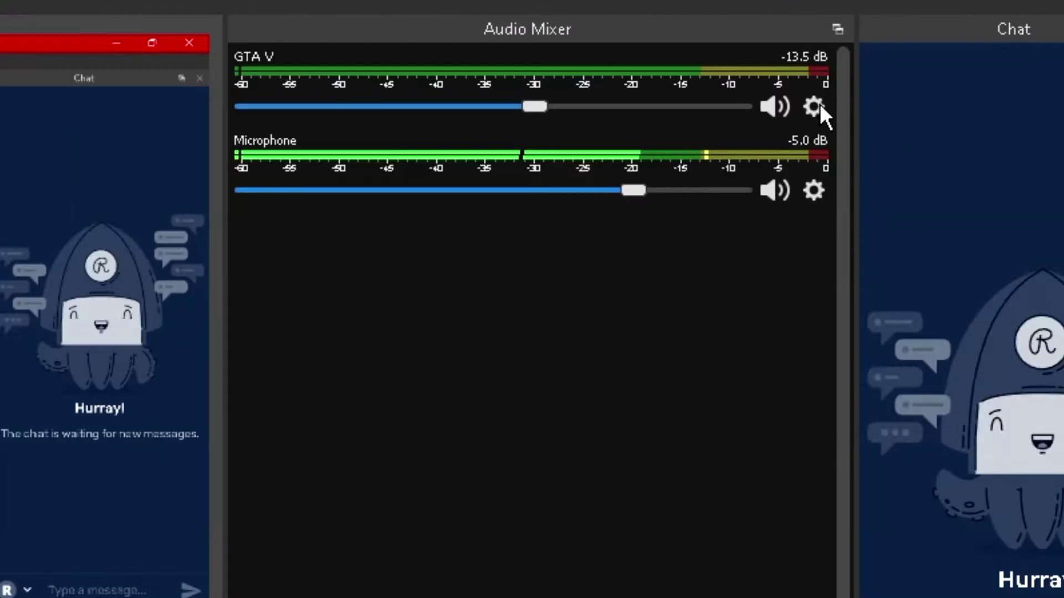
left_click(893, 63)
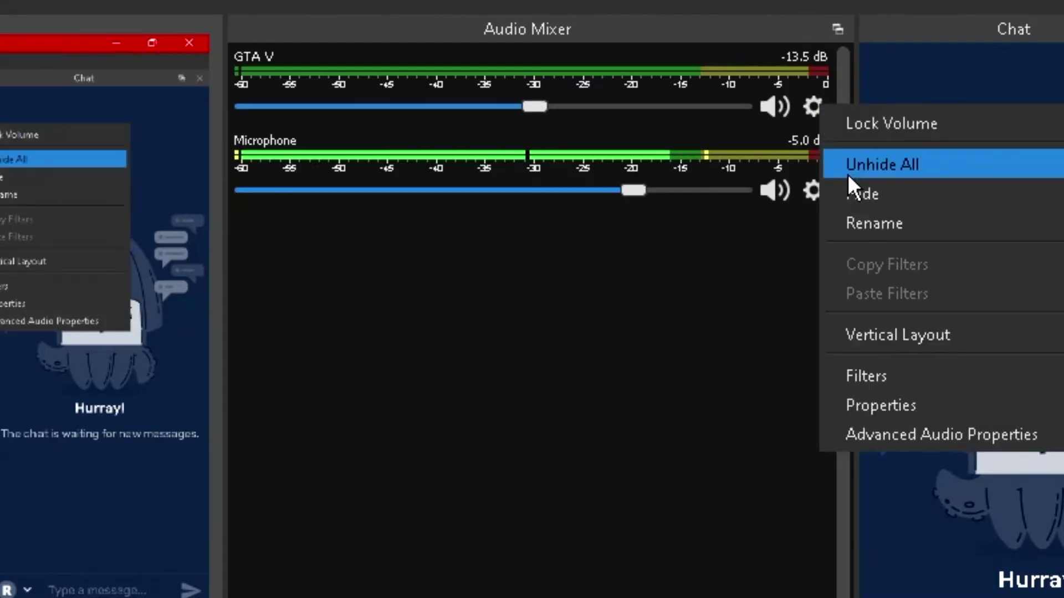
left_click(907, 397)
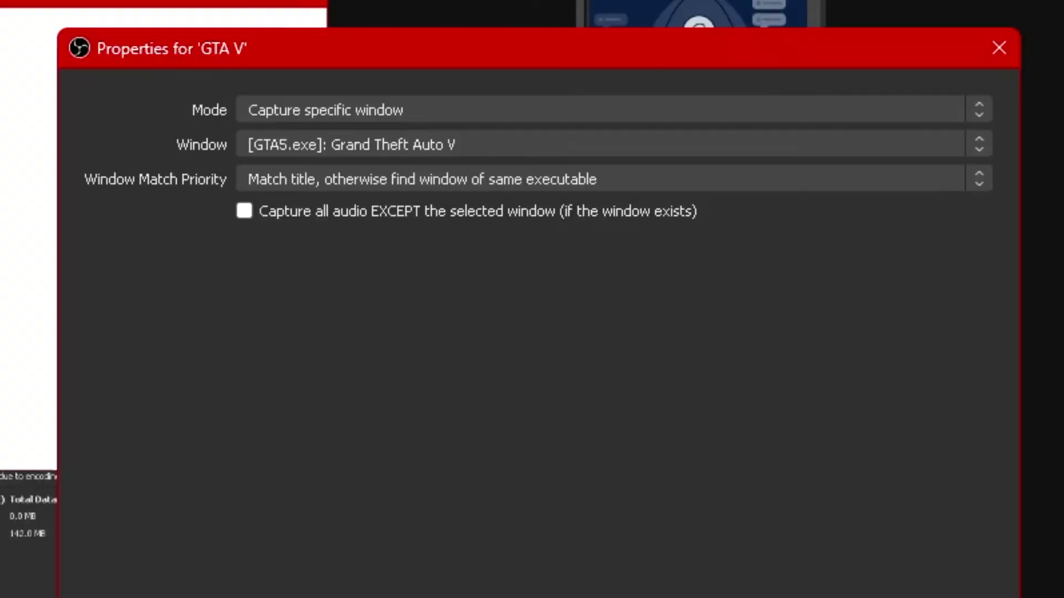
left_click(539, 138)
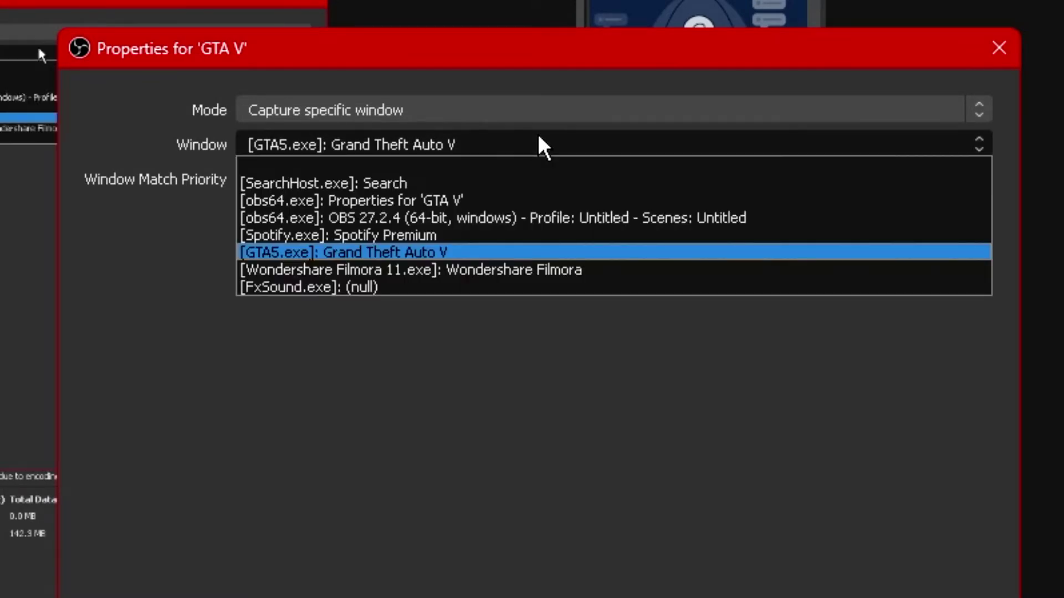
left_click(516, 235)
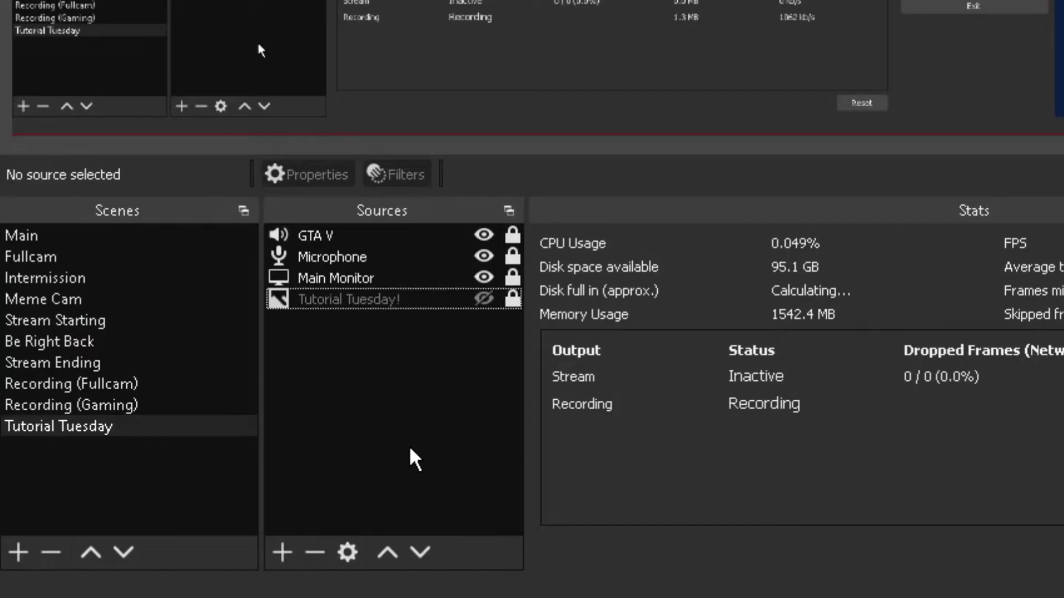
Add the existing Spotify Application Audio Output Capture source to Tutorial Tuesday
left_click(282, 551)
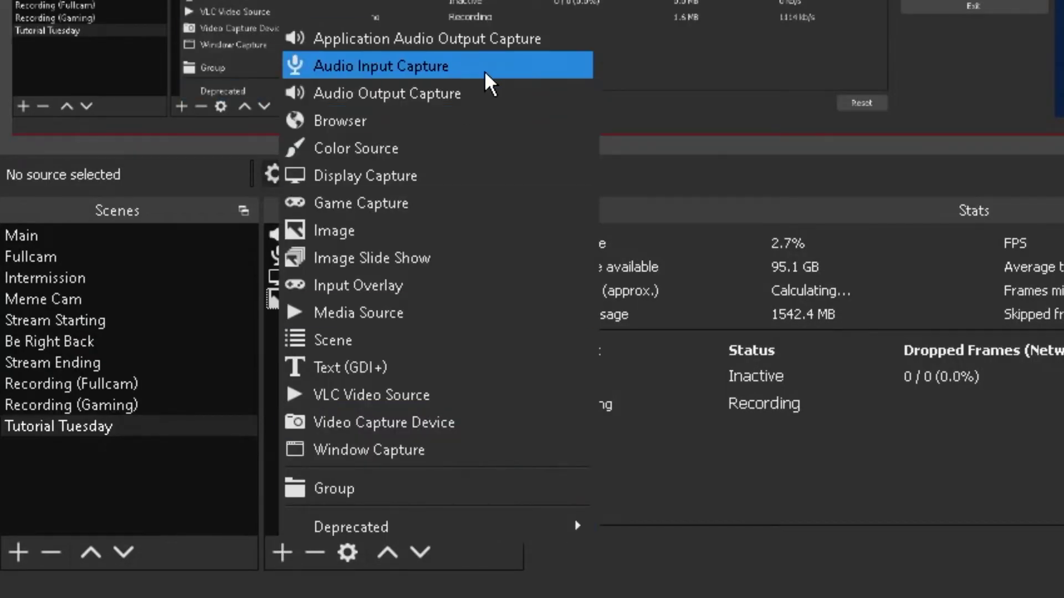
left_click(543, 42)
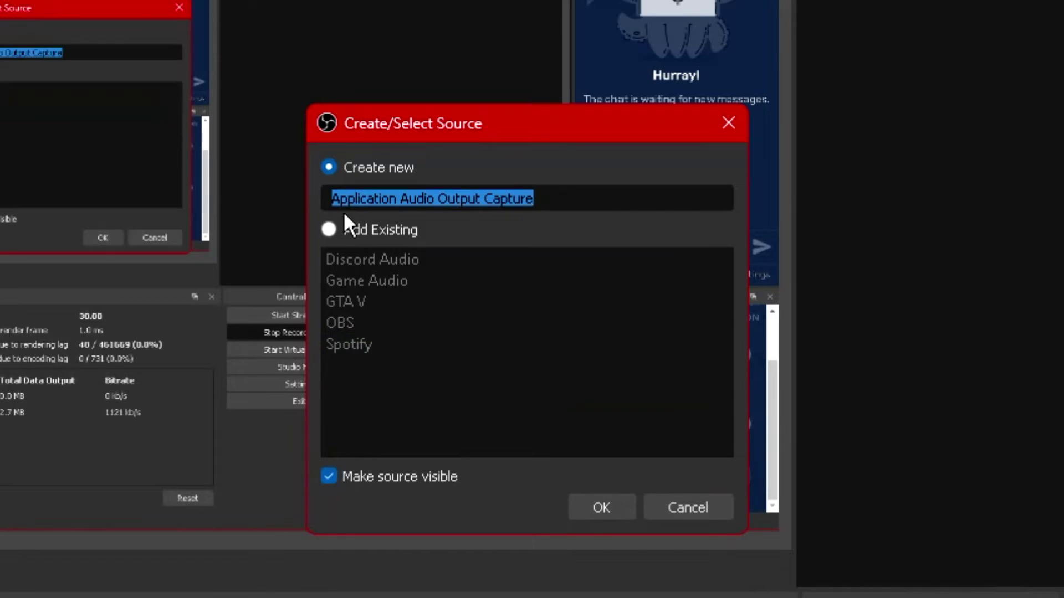
left_click(344, 229)
left_click(396, 345)
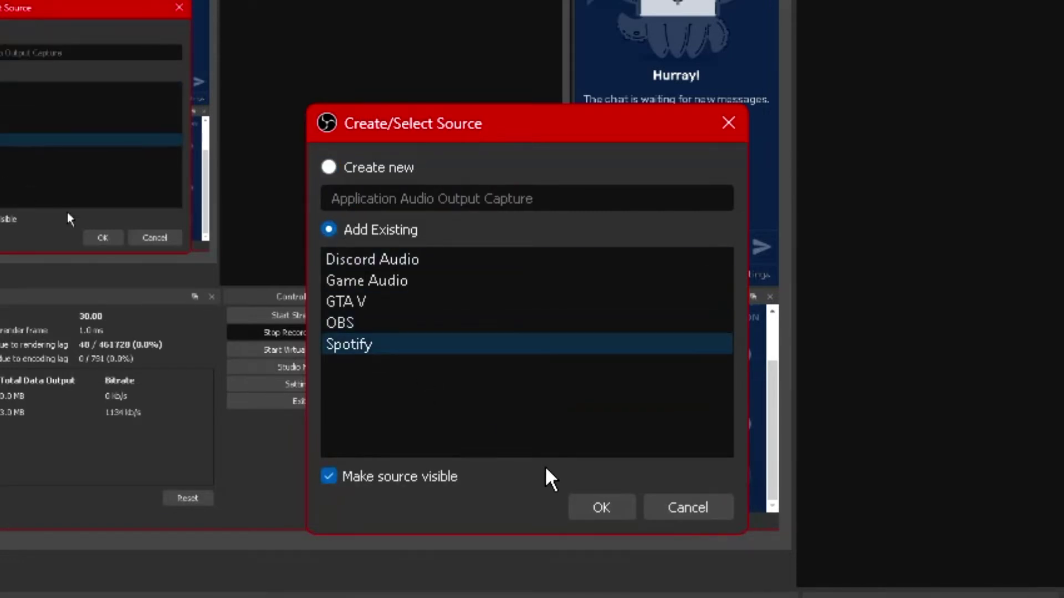
left_click(603, 507)
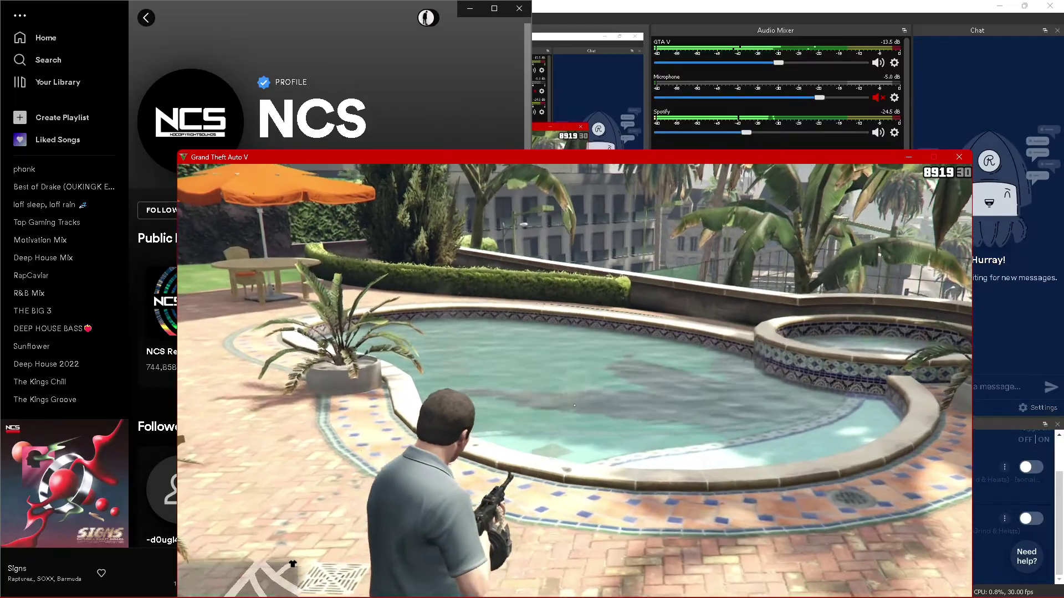
Equip the shotgun, fire it, and walk from the pool into the garden
key("Tab")
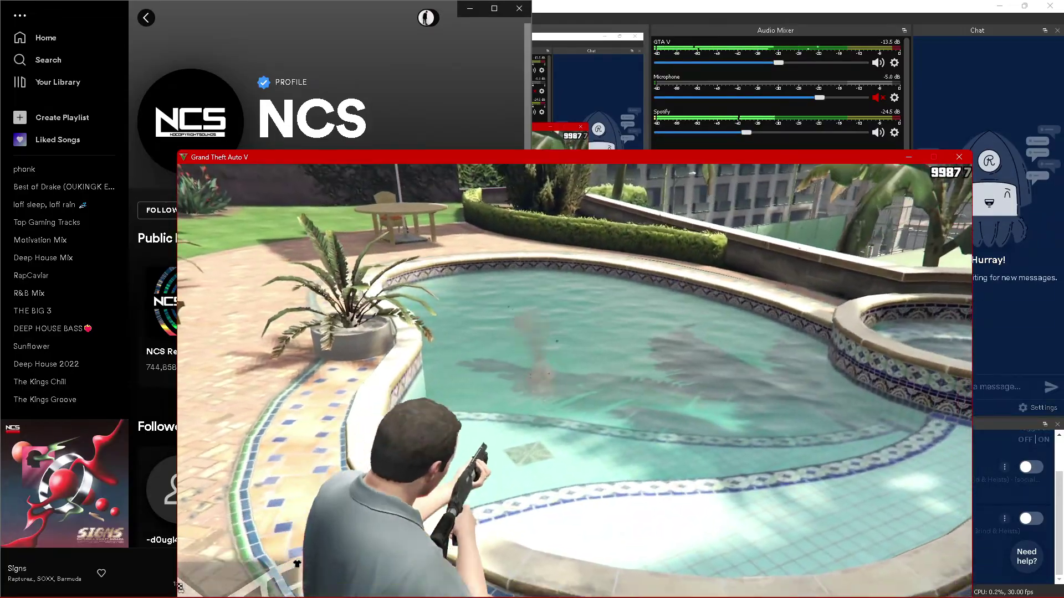
left_click(575, 406)
key("w")
left_click(575, 406)
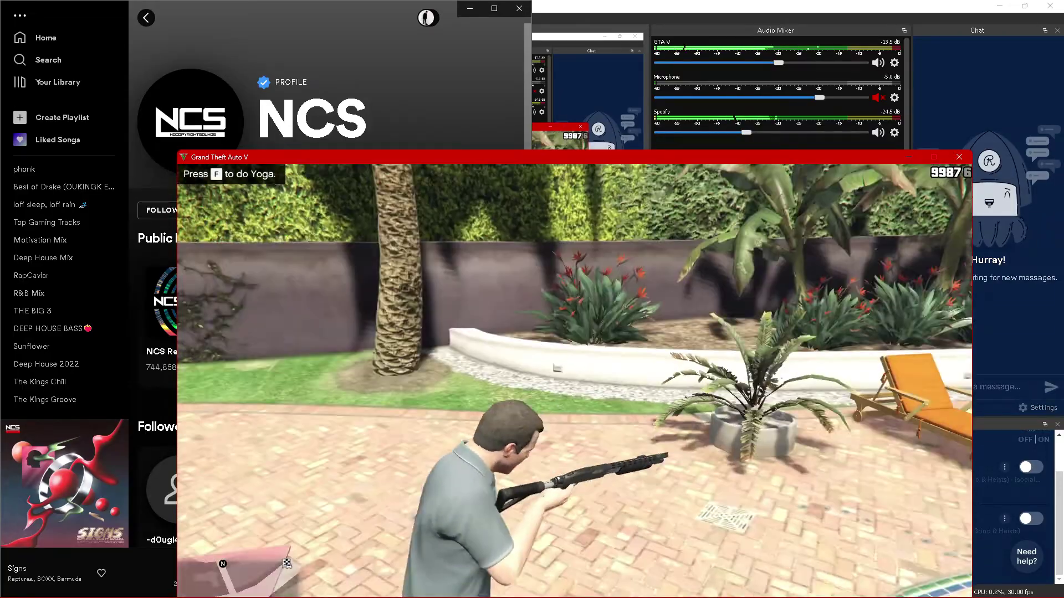
key("w")
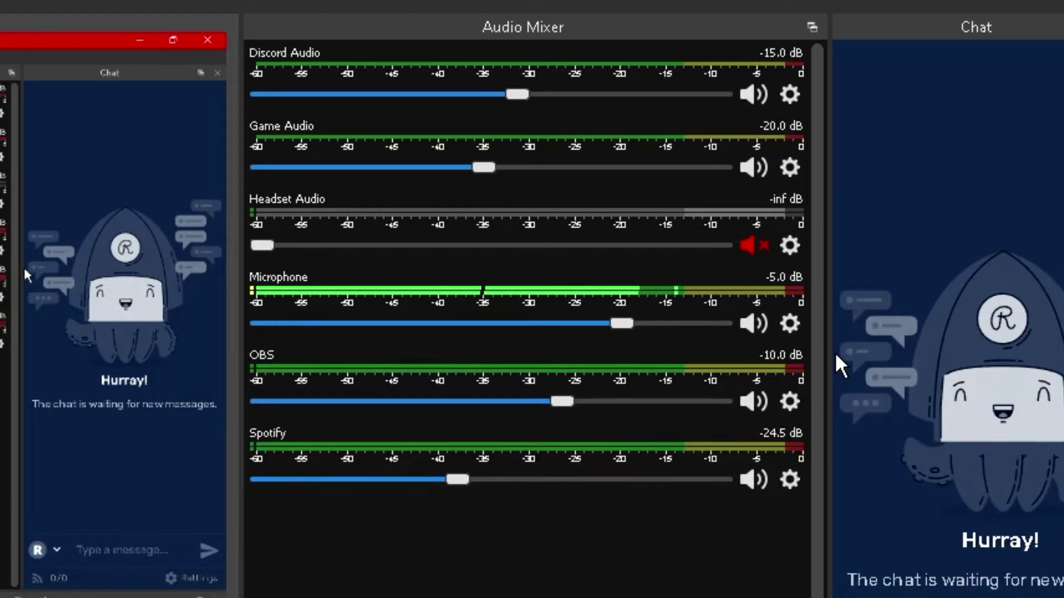
Set the OBS audio capture's window to [obs64.exe]: OBS 27.2.4
left_click(789, 402)
left_click(837, 597)
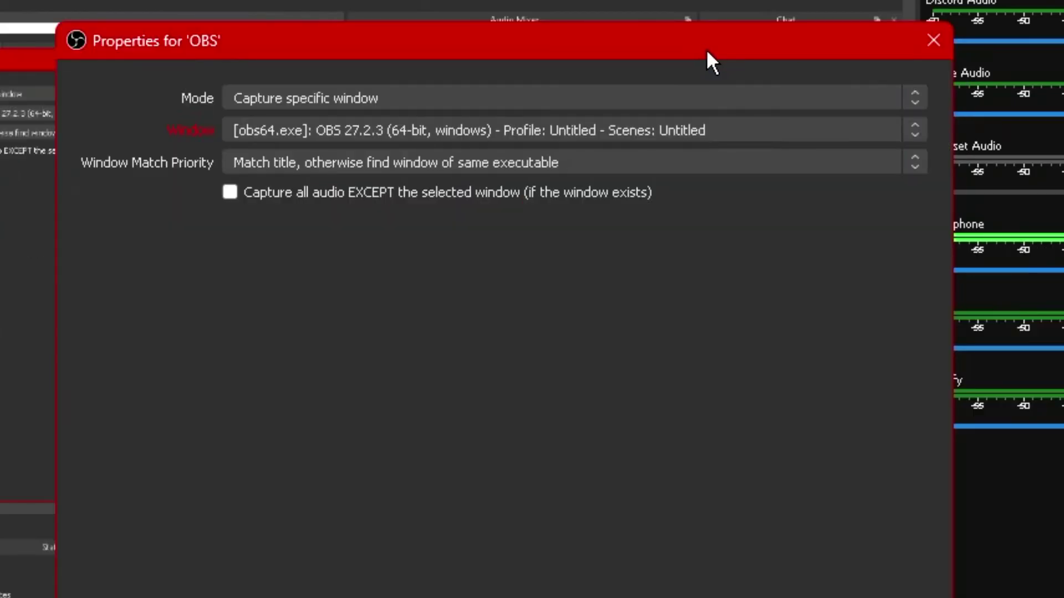
left_click(723, 132)
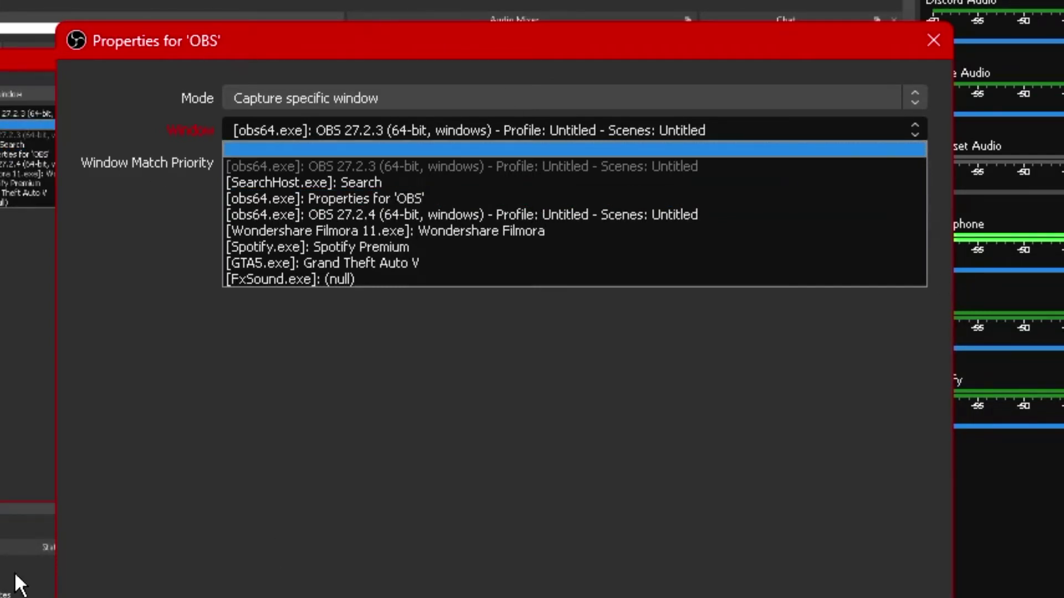
left_click(696, 214)
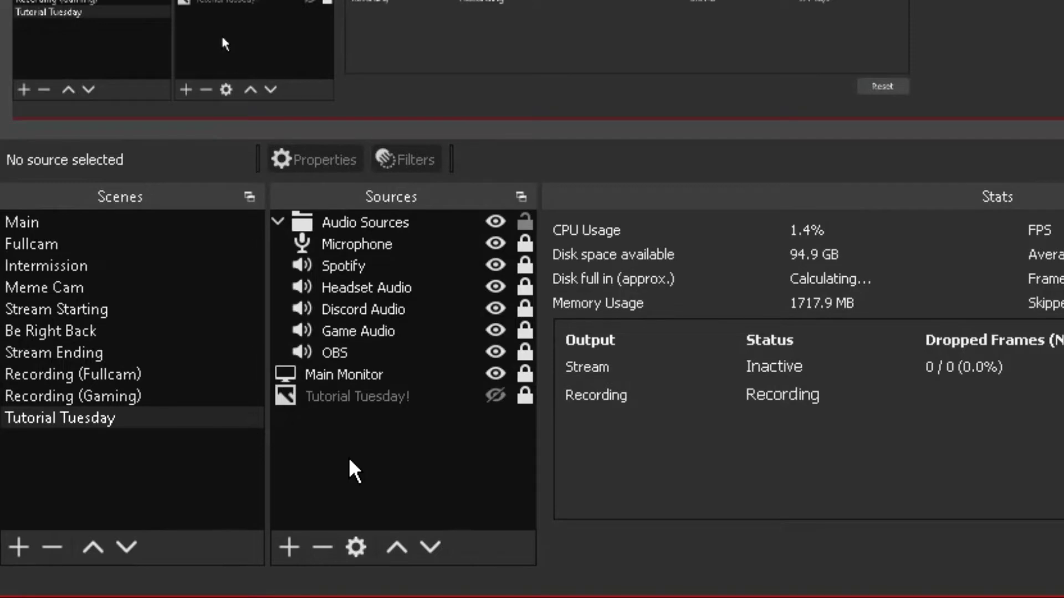
Add a new Audio Input Capture source and select its default name for editing
left_click(289, 546)
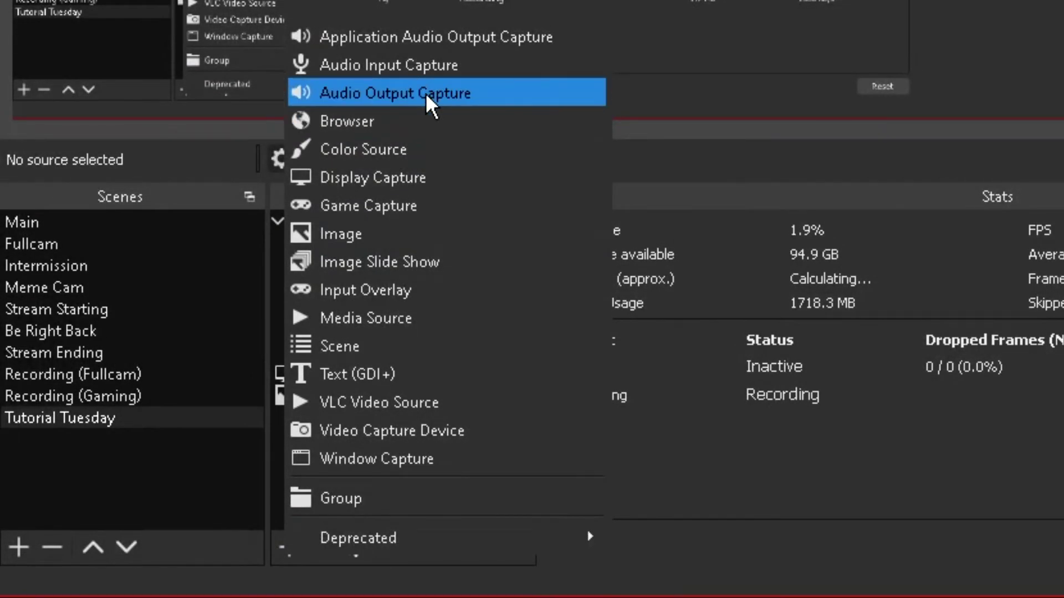
left_click(499, 65)
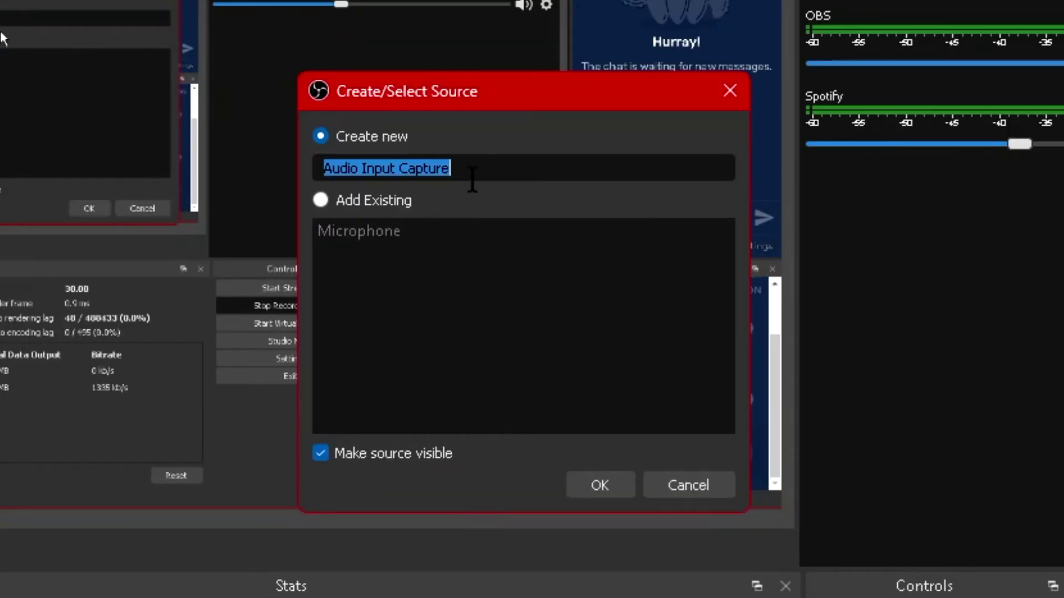
left_click(491, 174)
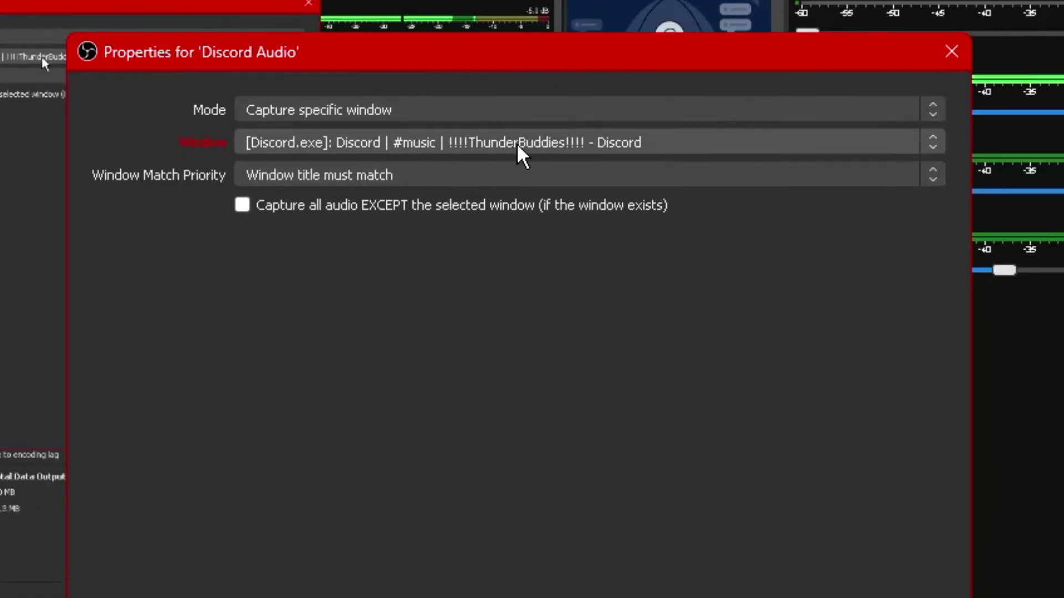
Set the Discord Audio window to [Wondershare Filmora 11.exe]: Wondershare Filmora
left_click(691, 145)
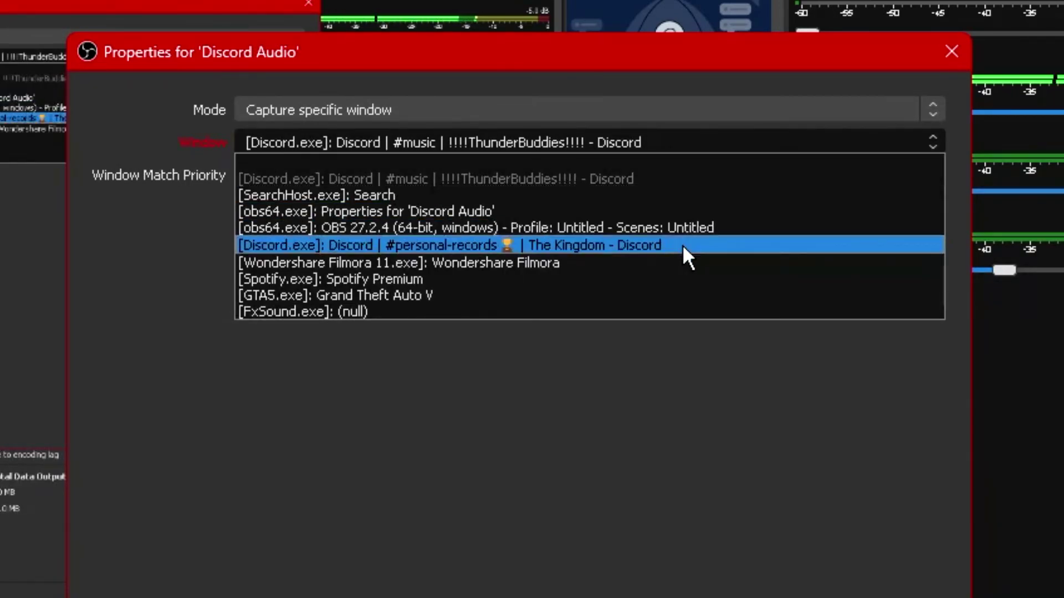
left_click(686, 262)
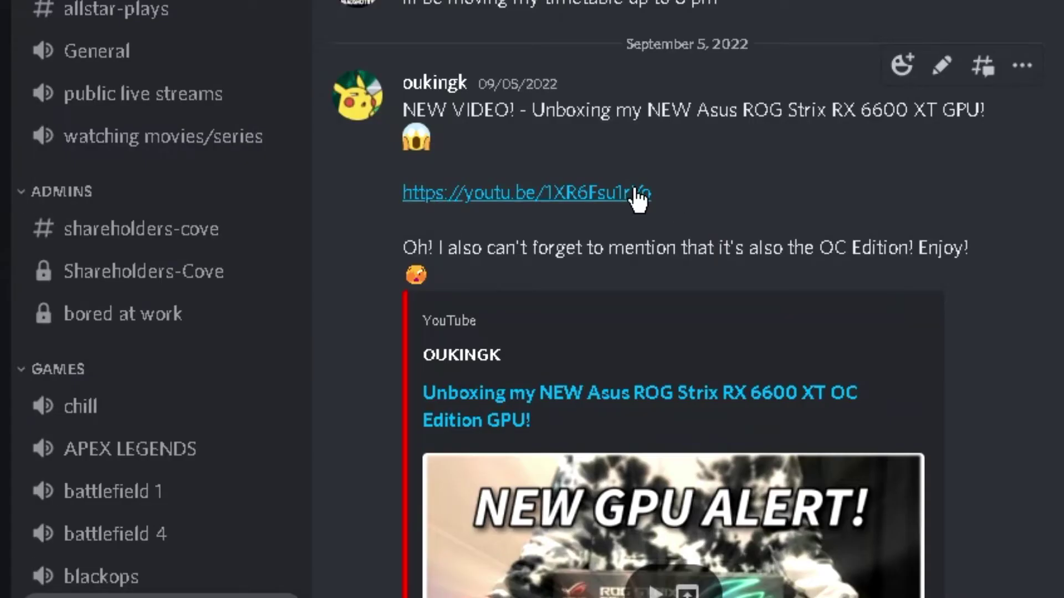
Join the chill voice channel in Discord, confirming the switch
left_click(188, 409)
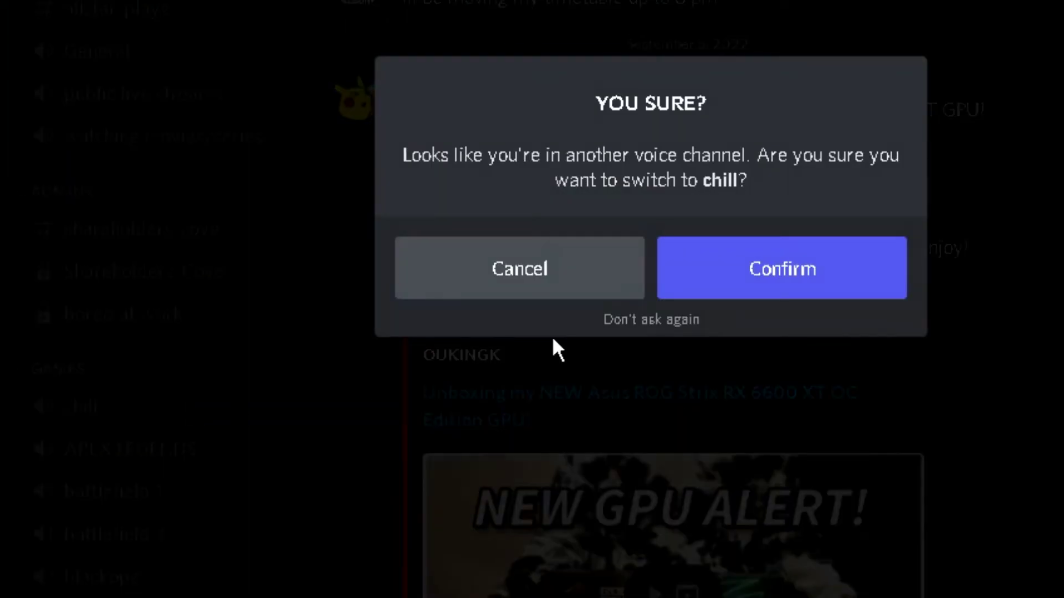
left_click(741, 287)
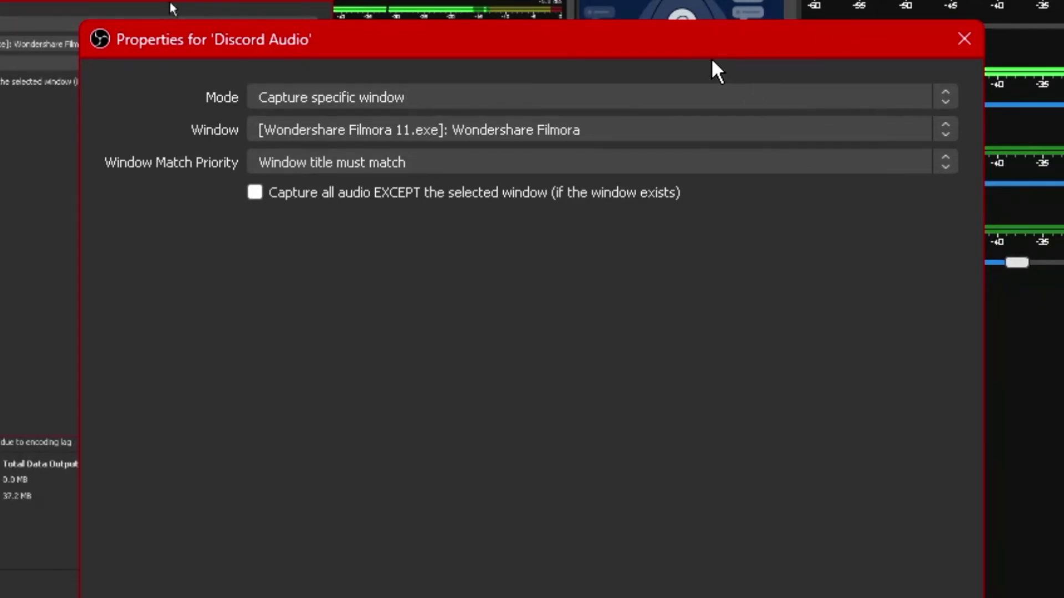
Set the Discord Audio window back to the [Discord.exe] #announcements entry
left_click(720, 131)
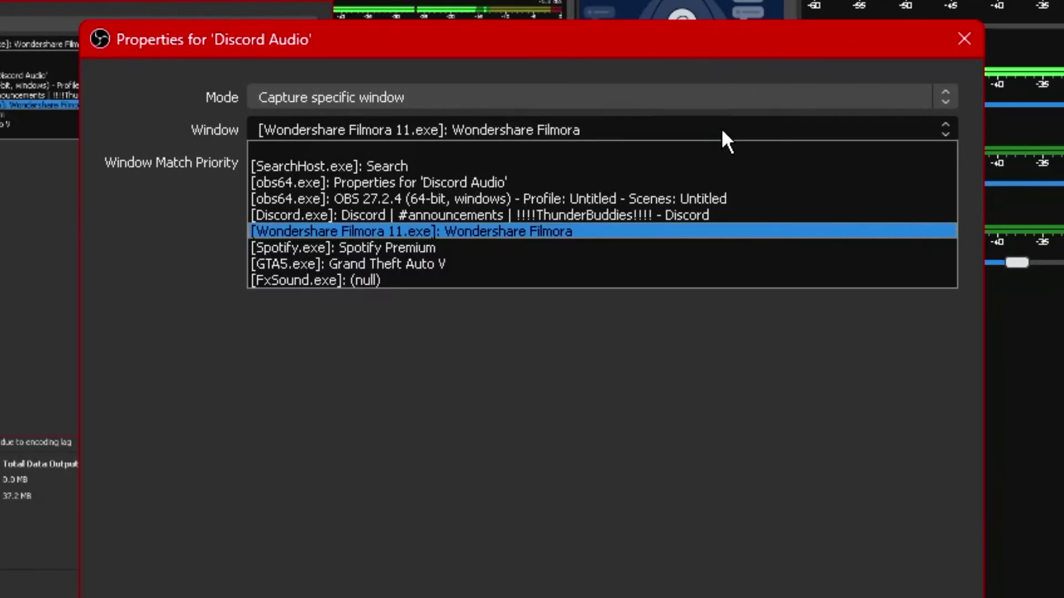
left_click(729, 215)
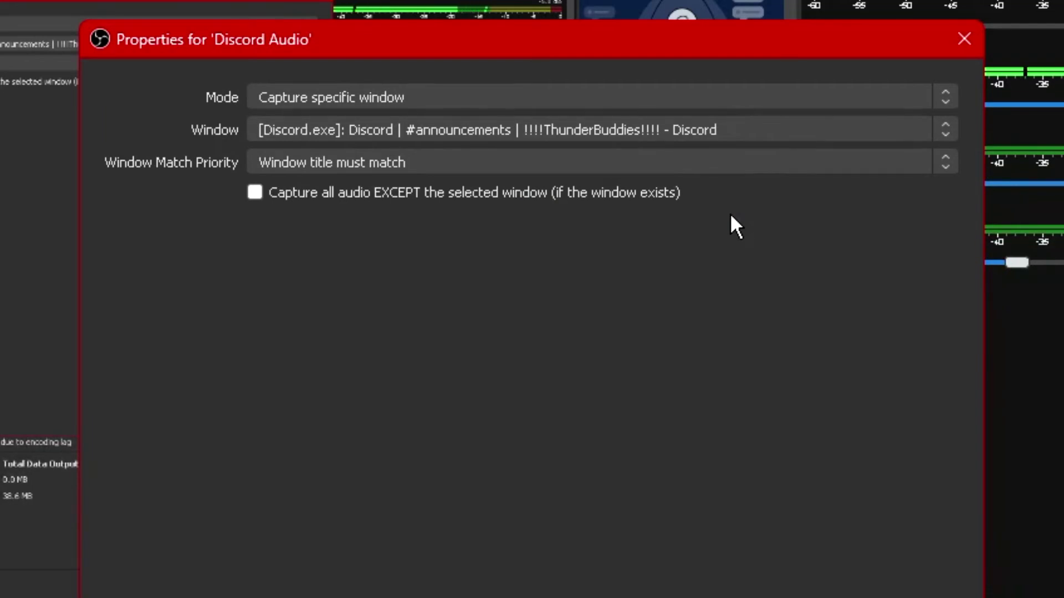